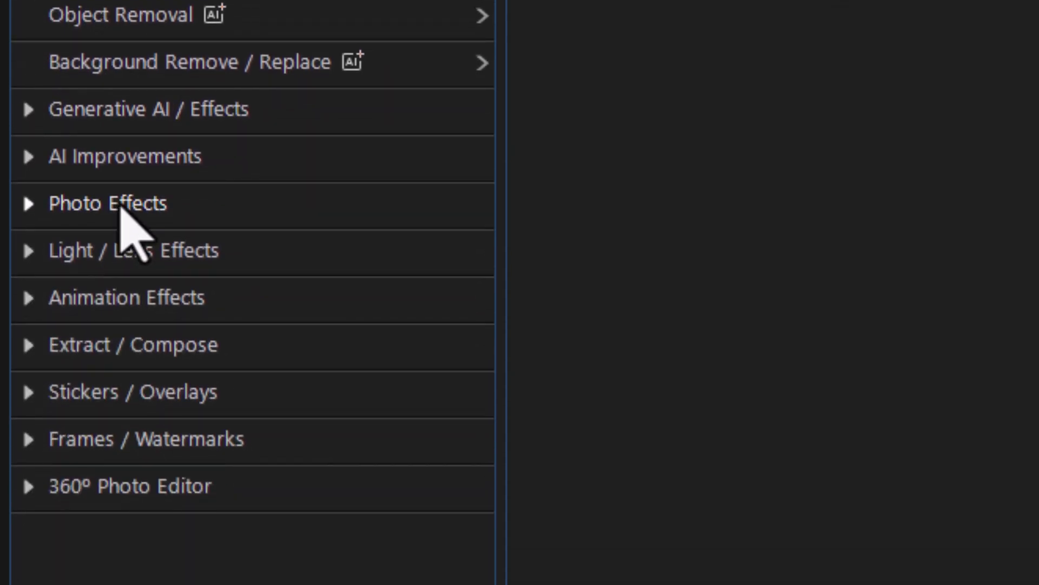
- Expand the Photo Effects category in the Guided editing list
click(118, 208)
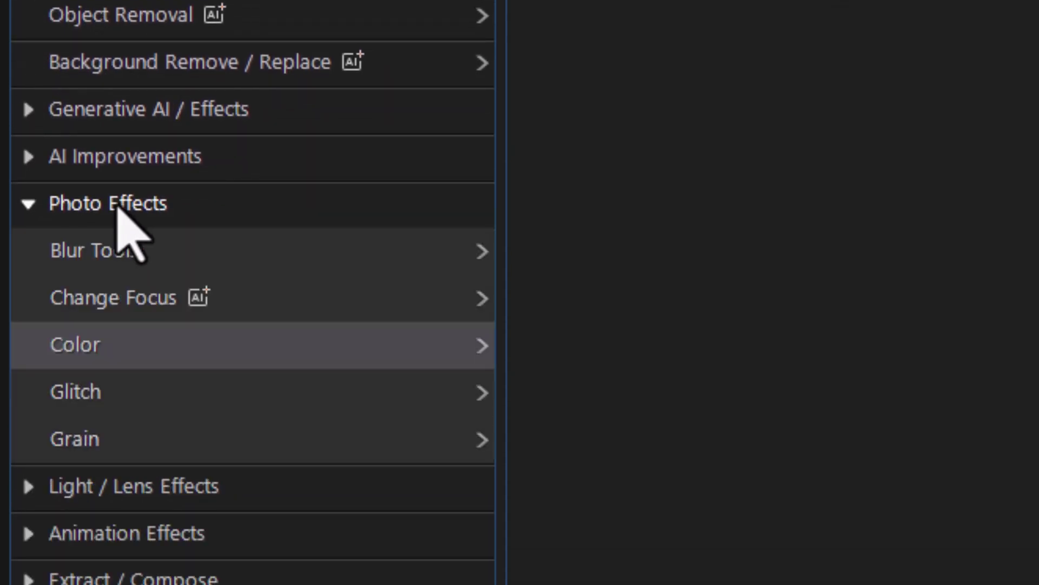
- Open Color > Color Replace and select the dropper to pick the source colour
click(153, 348)
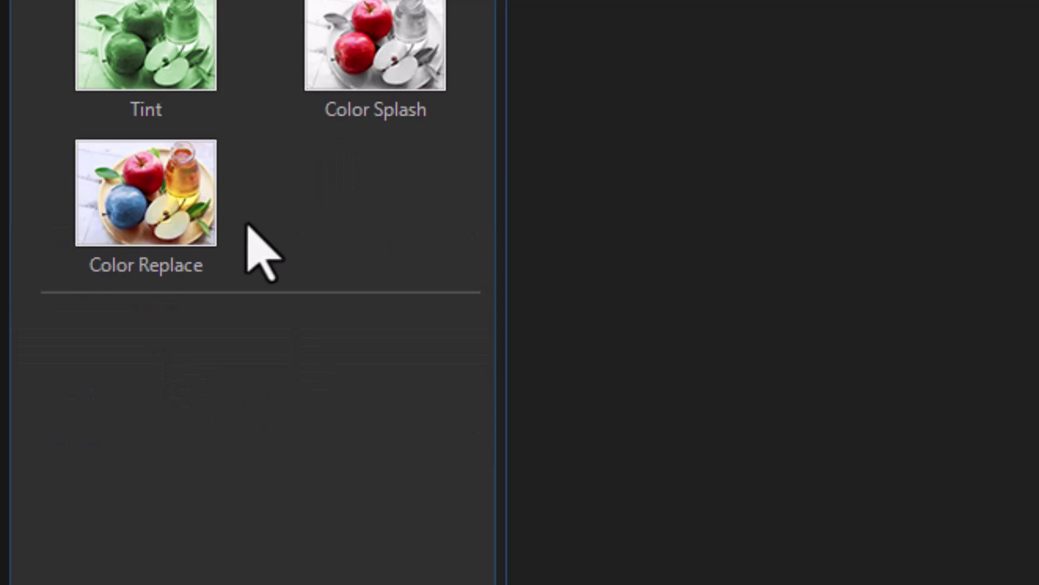
click(180, 212)
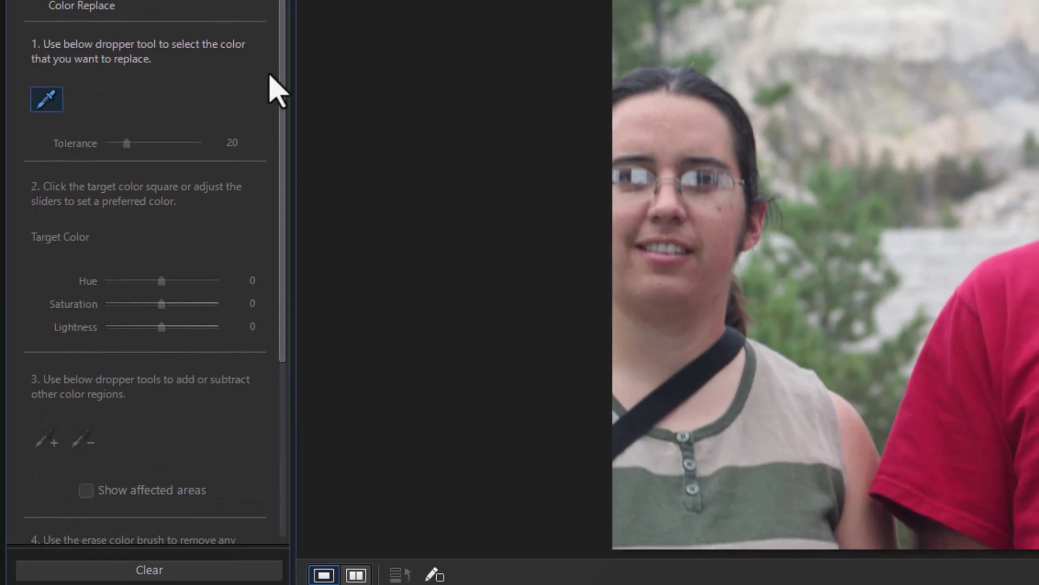
drag(323, 156, 318, 317)
scroll(267, 301, down, 3)
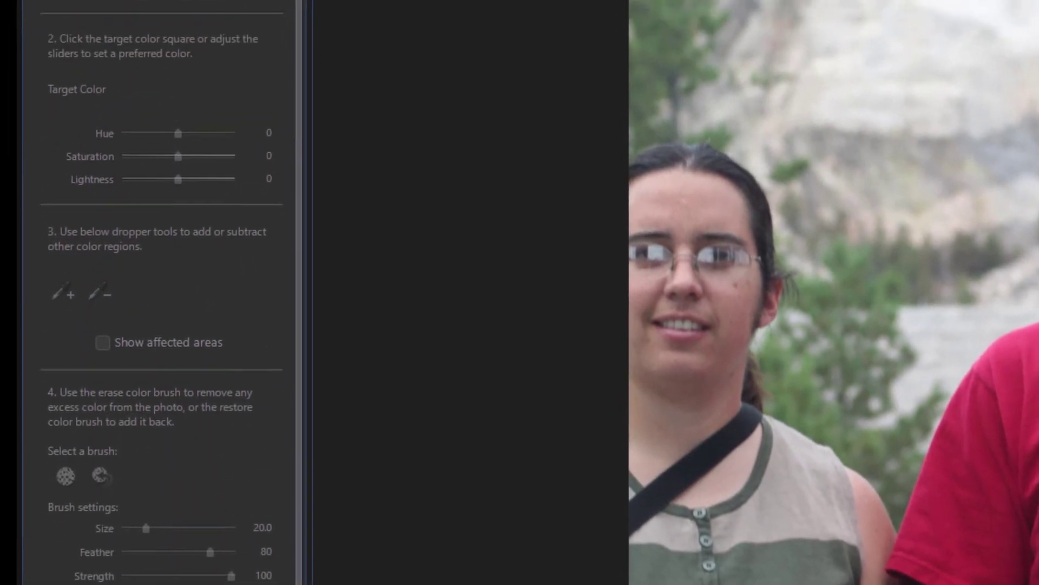
click(91, 76)
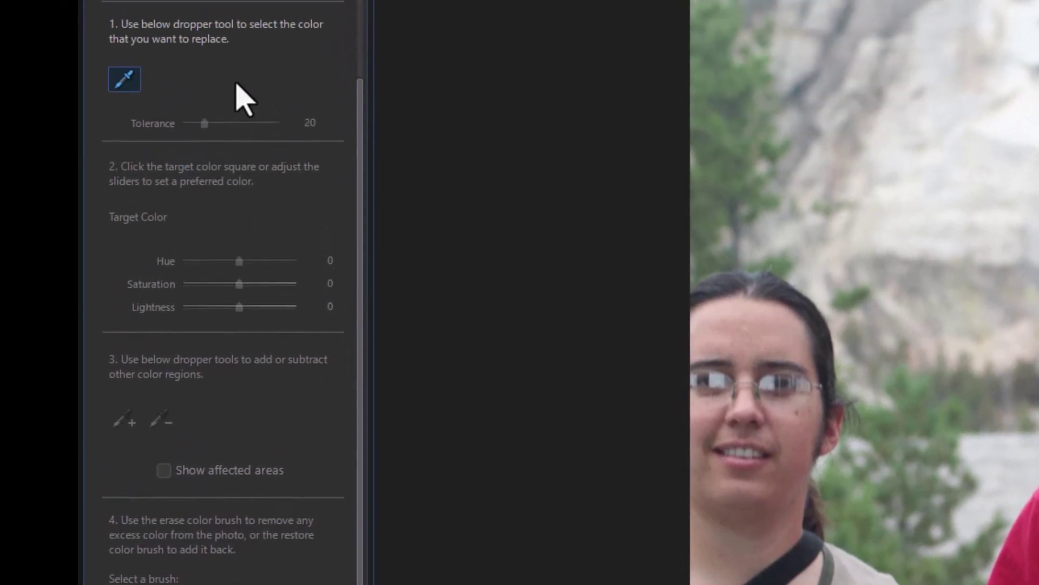
click(116, 86)
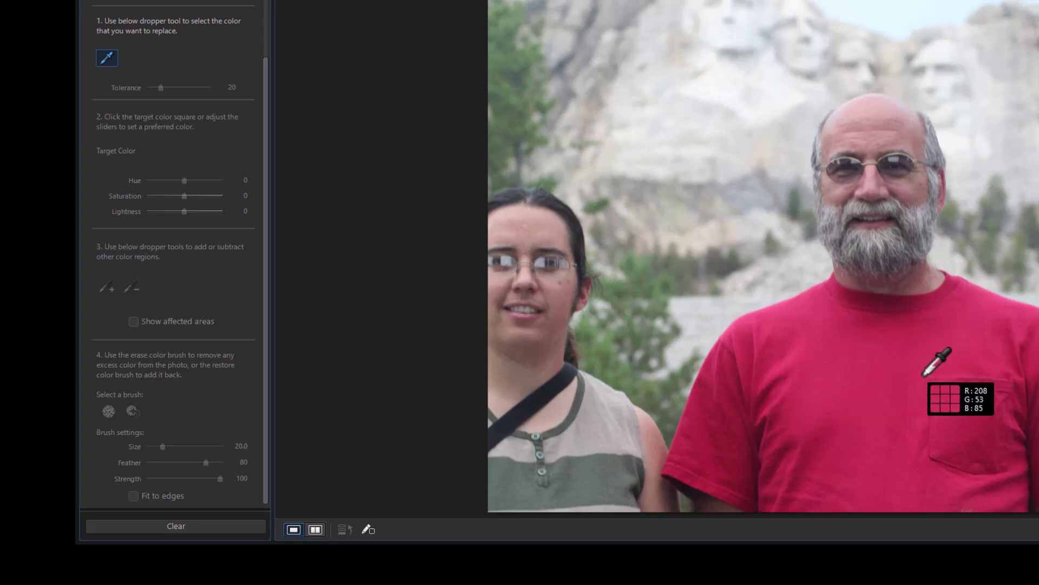
- Sample the man's red shirt as the colour to replace
click(954, 344)
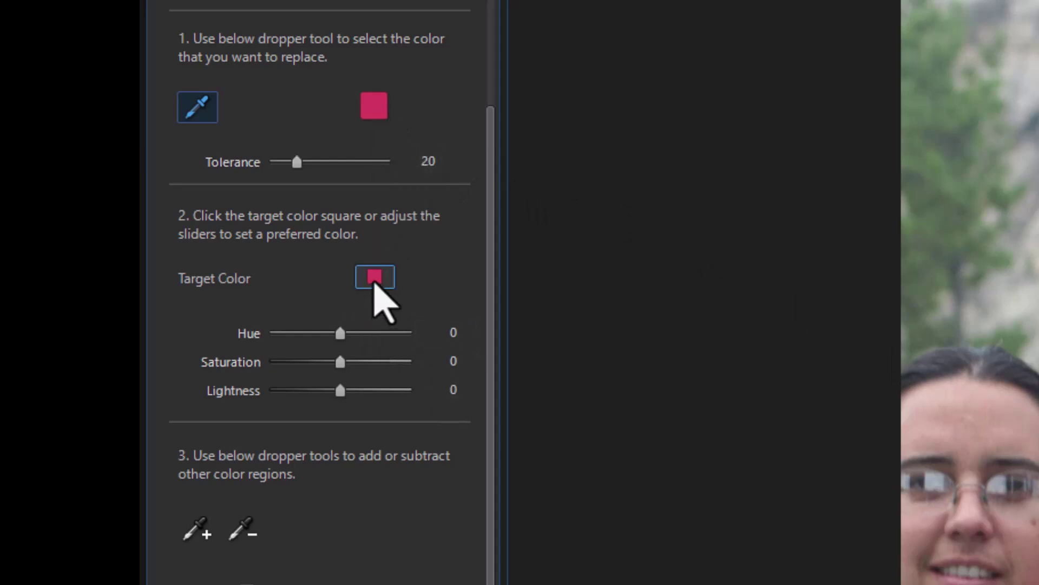
- Set a light green target colour (Hue 96, Saturation -33), then view before/after side by side
click(377, 282)
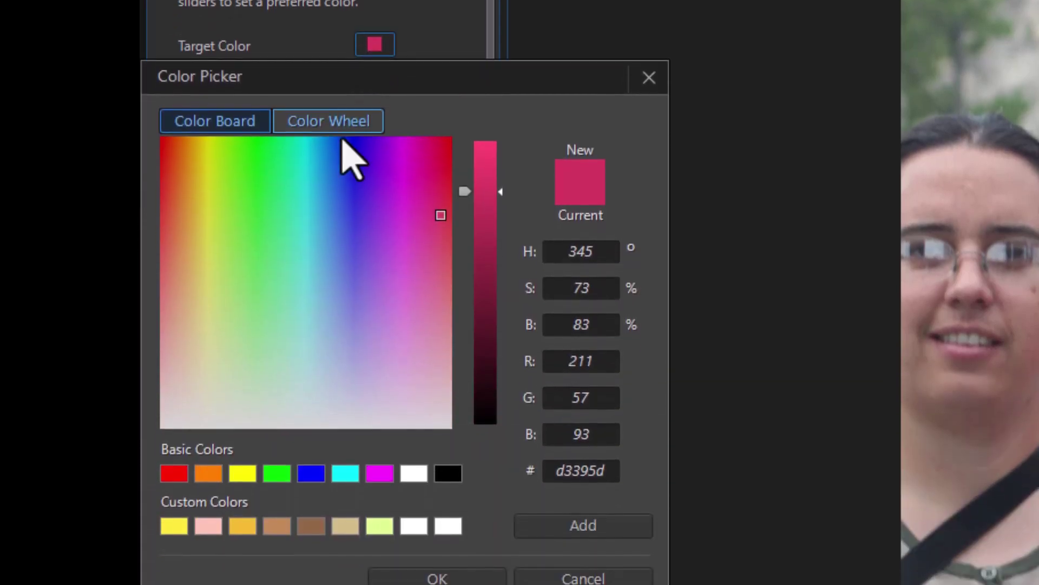
click(226, 310)
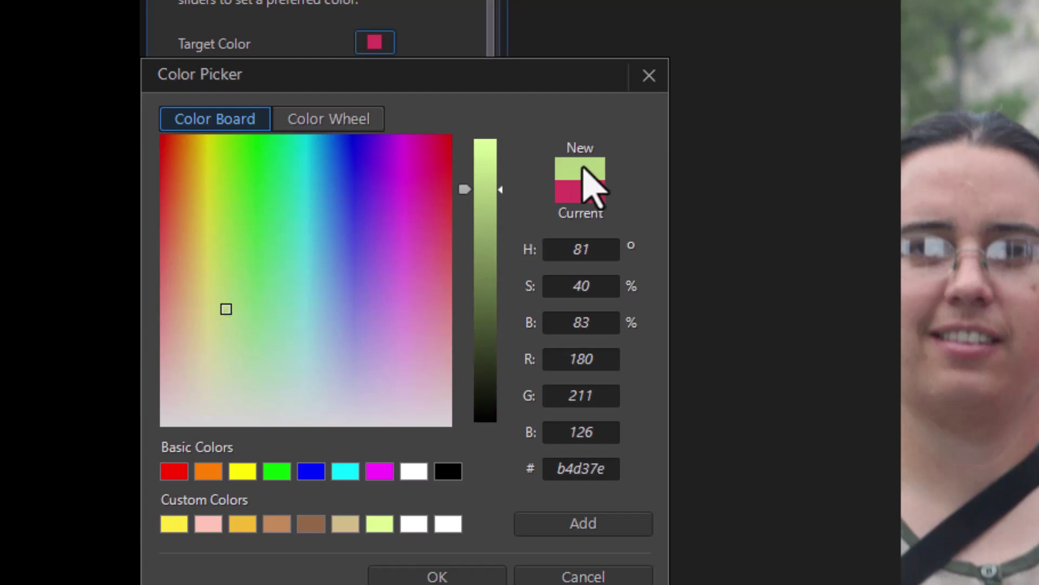
click(445, 572)
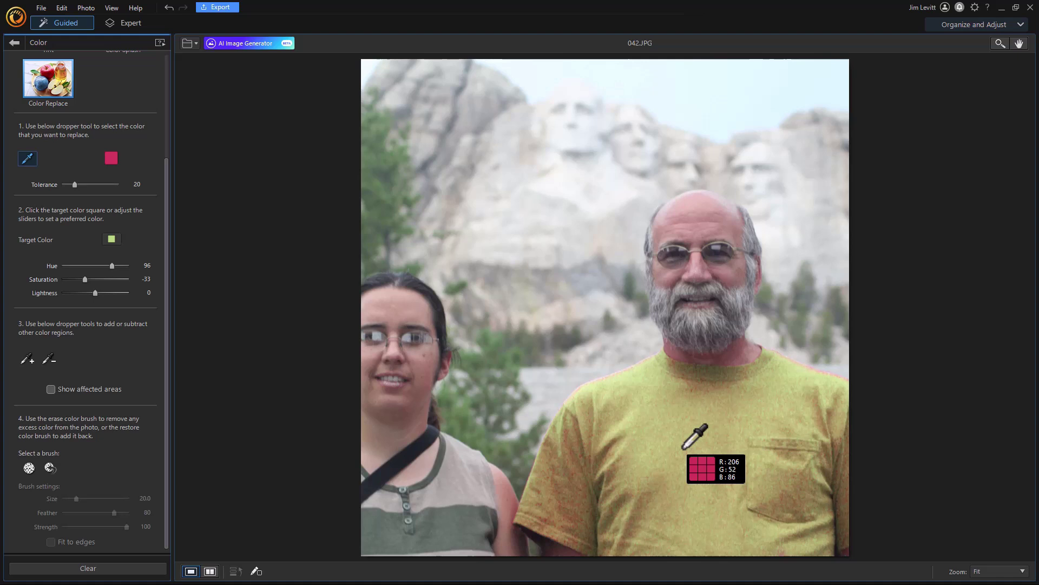
click(211, 571)
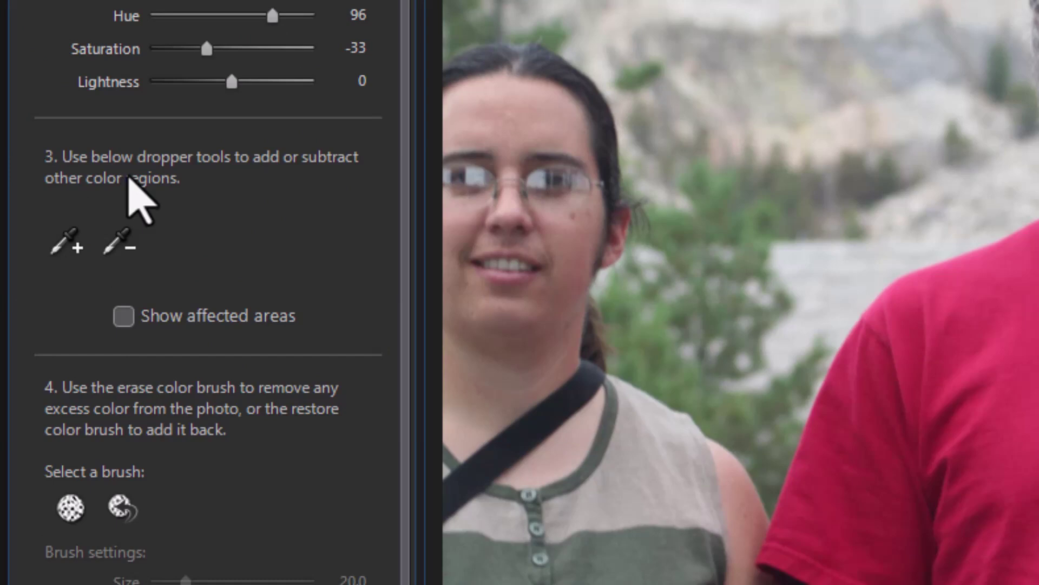
- Add the shirt's darker red shade to the replacement and return to single-photo view
click(66, 244)
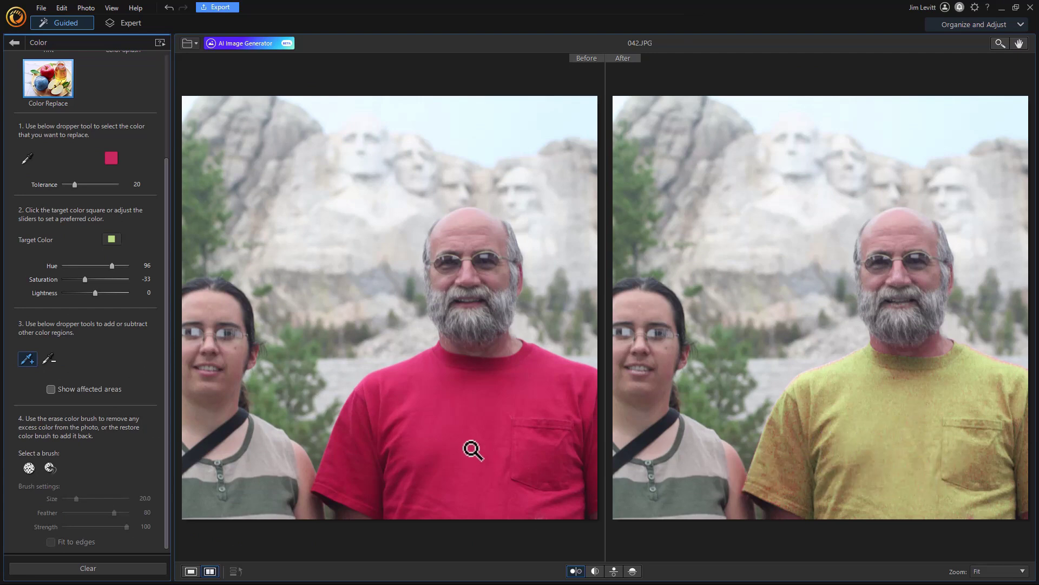
click(818, 439)
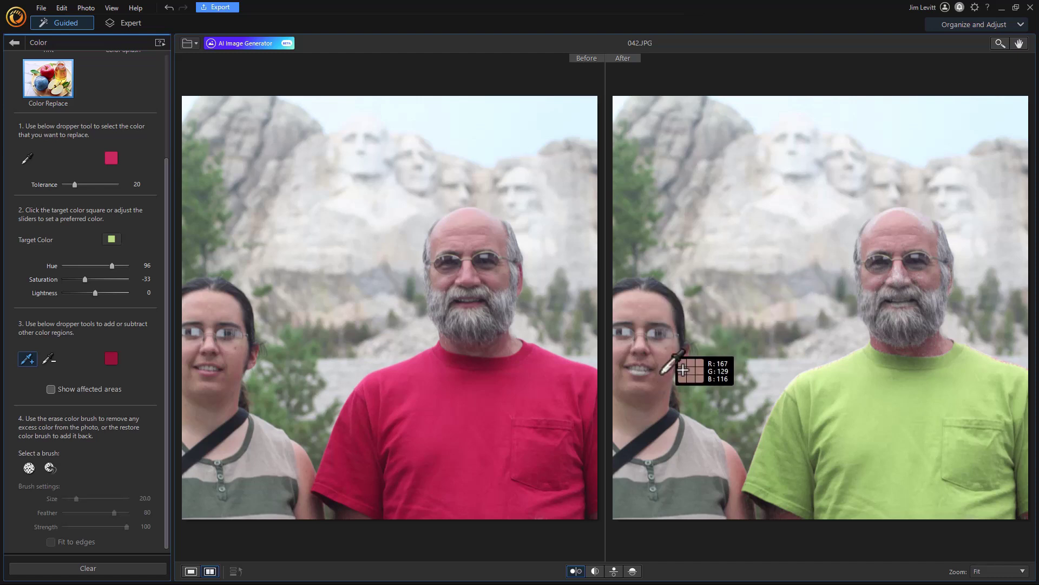
click(192, 572)
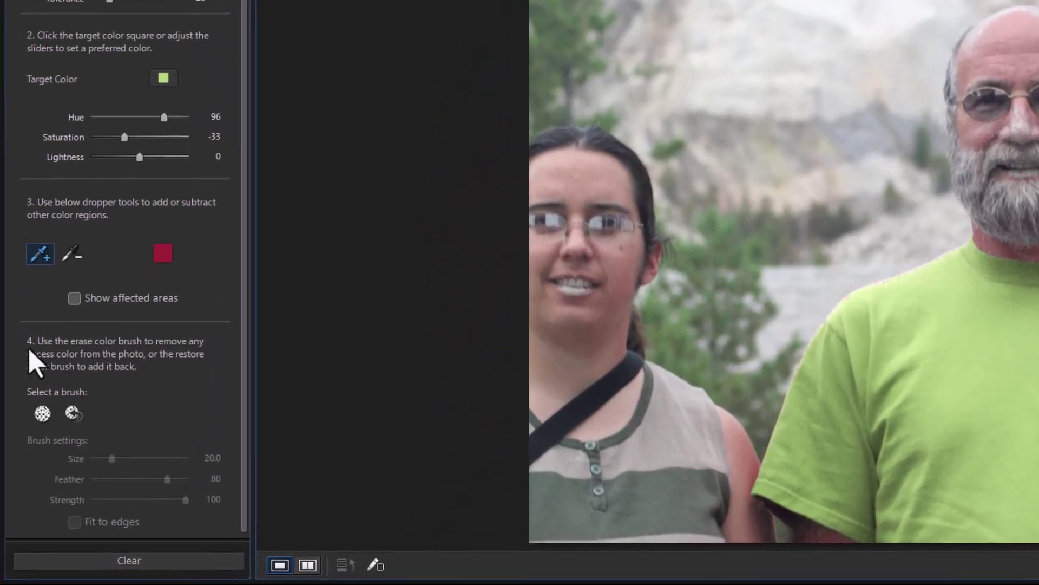
- Select the erase colour brush at size about 70 and show the affected-areas mask
click(42, 416)
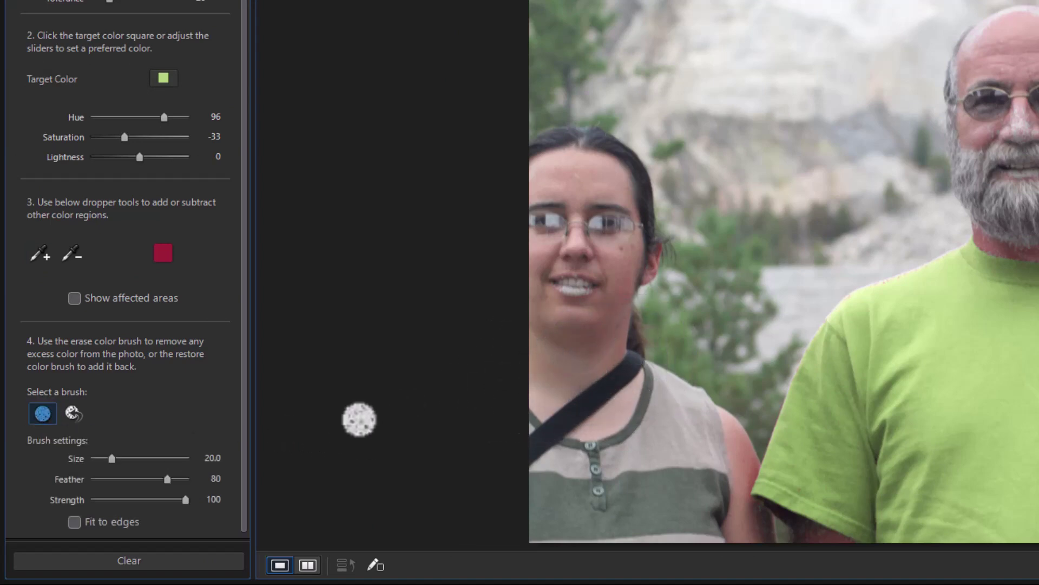
drag(111, 458, 73, 479)
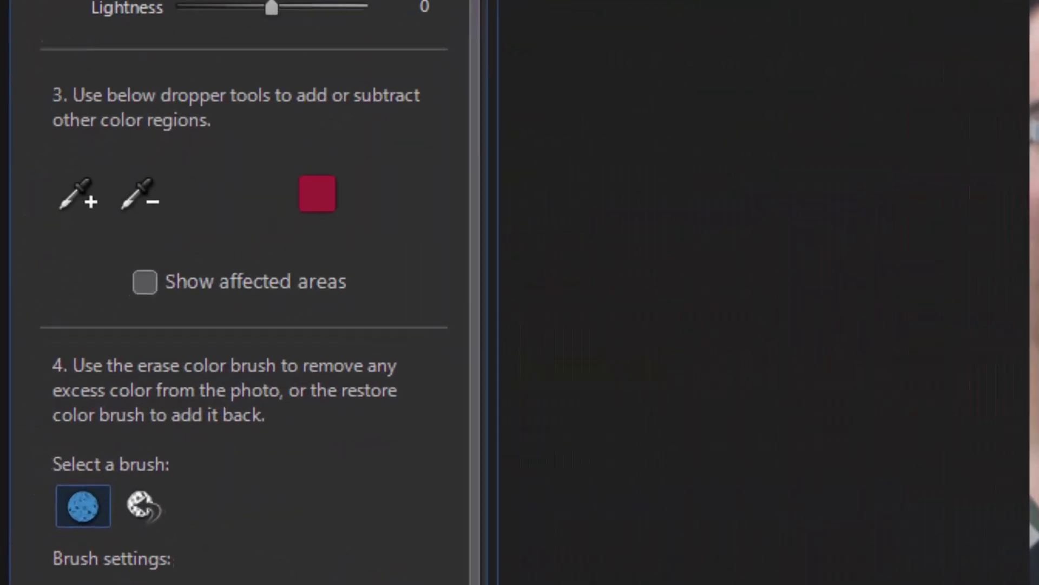
click(162, 270)
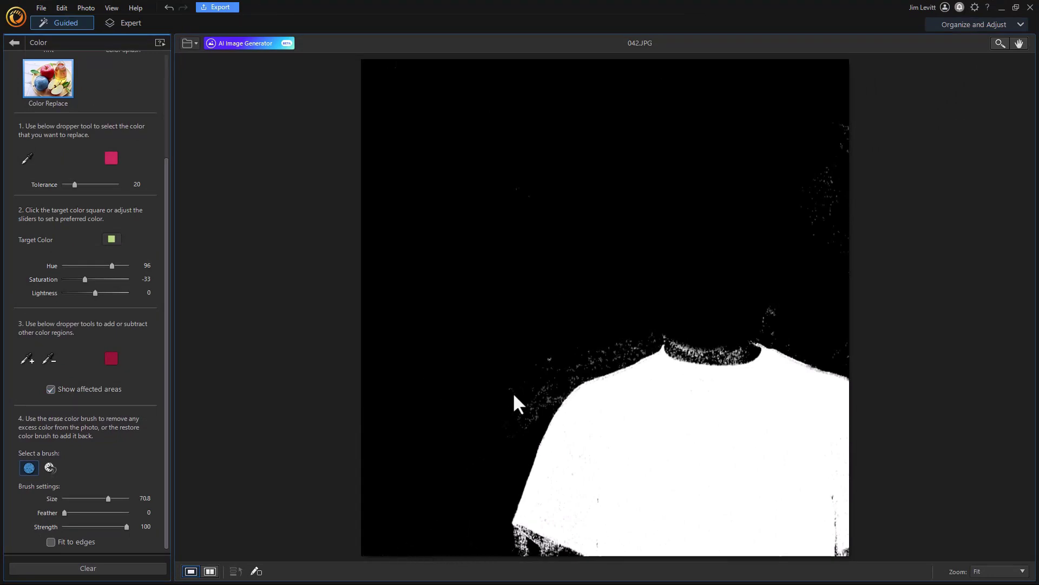
- Zoom into the collar and erase stray speckles around the neck, collar and shoulders
drag(538, 358, 597, 337)
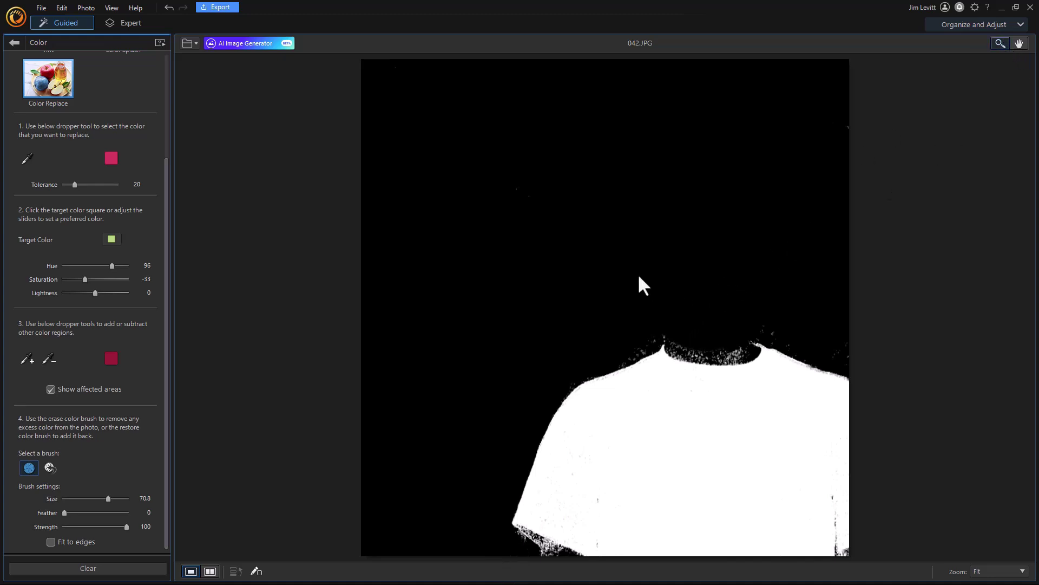
drag(612, 279, 786, 410)
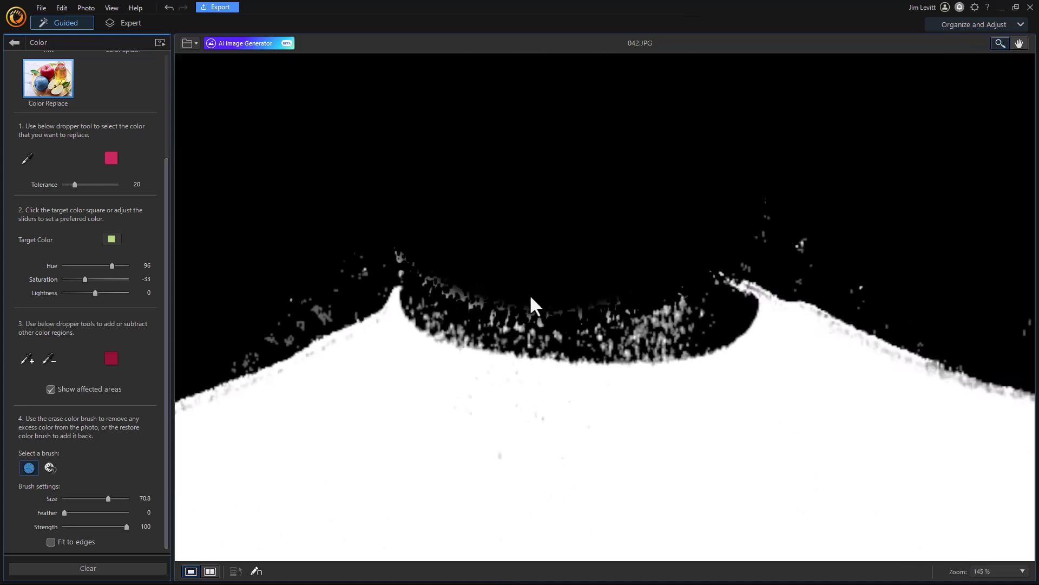
click(30, 469)
click(30, 468)
drag(298, 314, 305, 308)
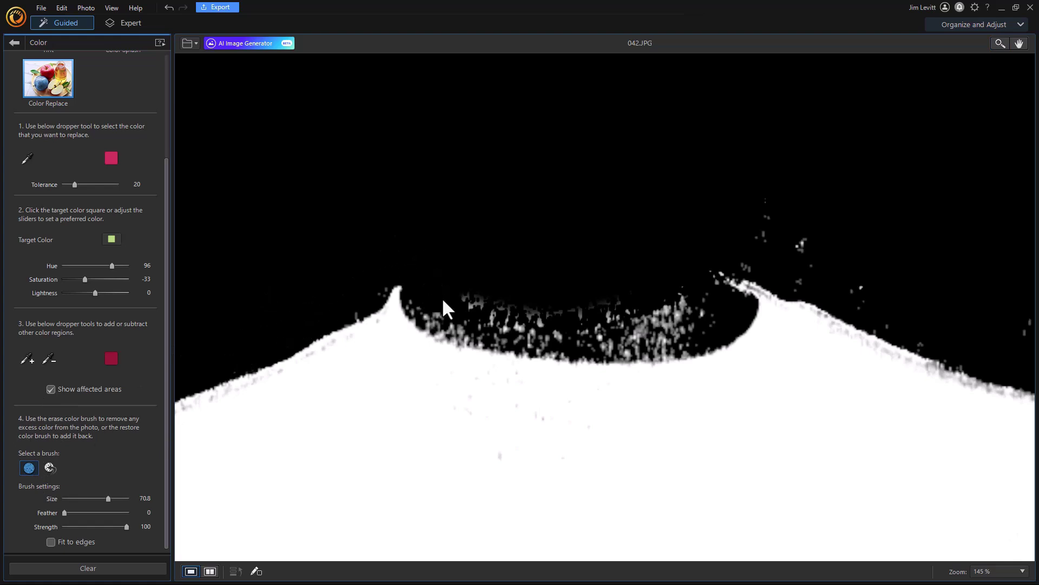
mouse_move(449, 300)
mouse_down()
mouse_move(557, 324)
mouse_move(671, 321)
mouse_move(691, 317)
mouse_move(683, 277)
mouse_up()
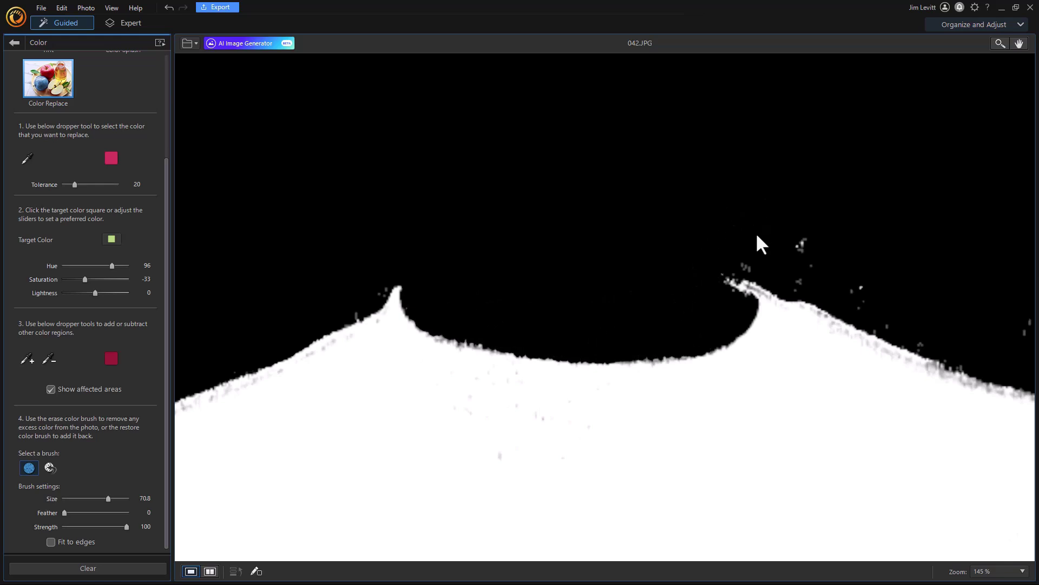
drag(757, 236, 890, 292)
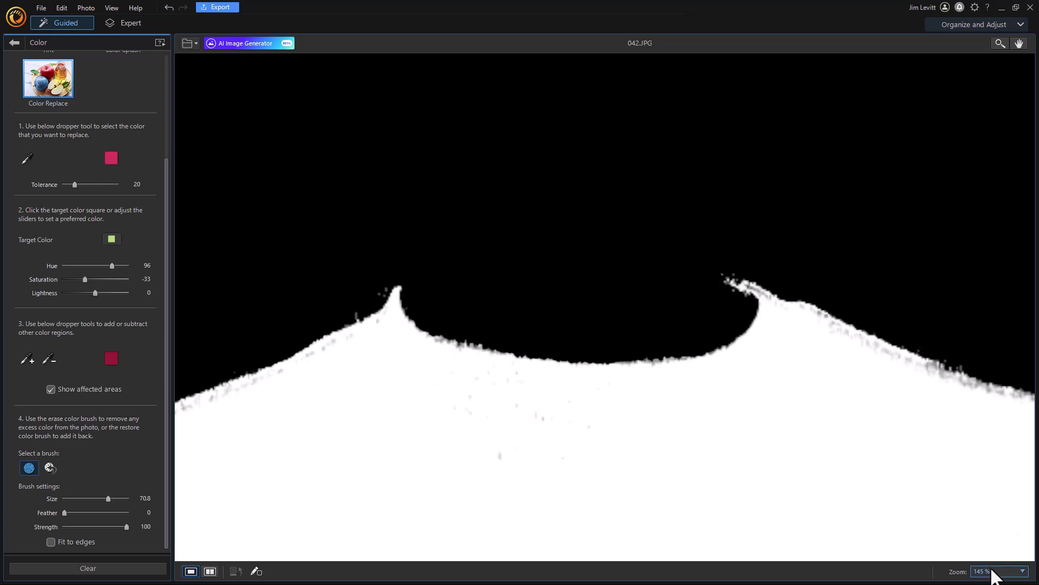
- Fit the whole photo in view and hide the affected-areas mask
click(1023, 571)
click(1002, 381)
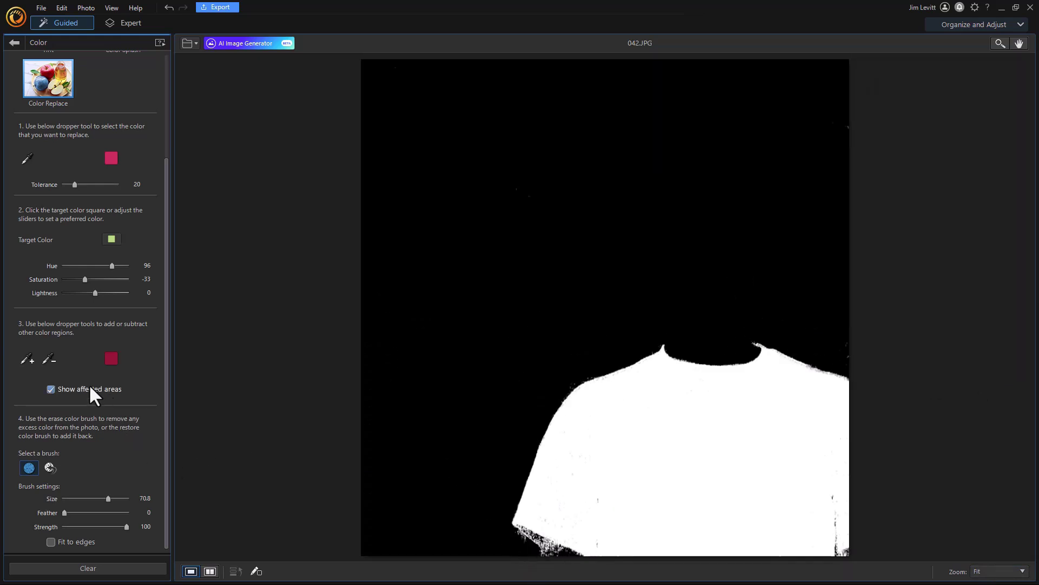
click(50, 389)
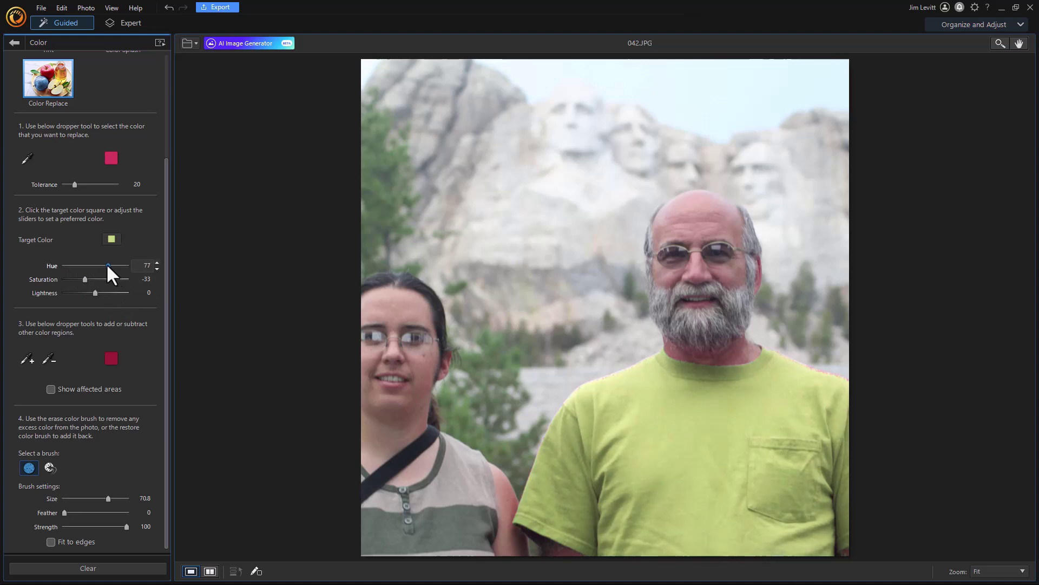
- Set Hue 43, Saturation -57, Lightness 0 for a pale tan shirt, then compare side by side
drag(107, 265, 103, 265)
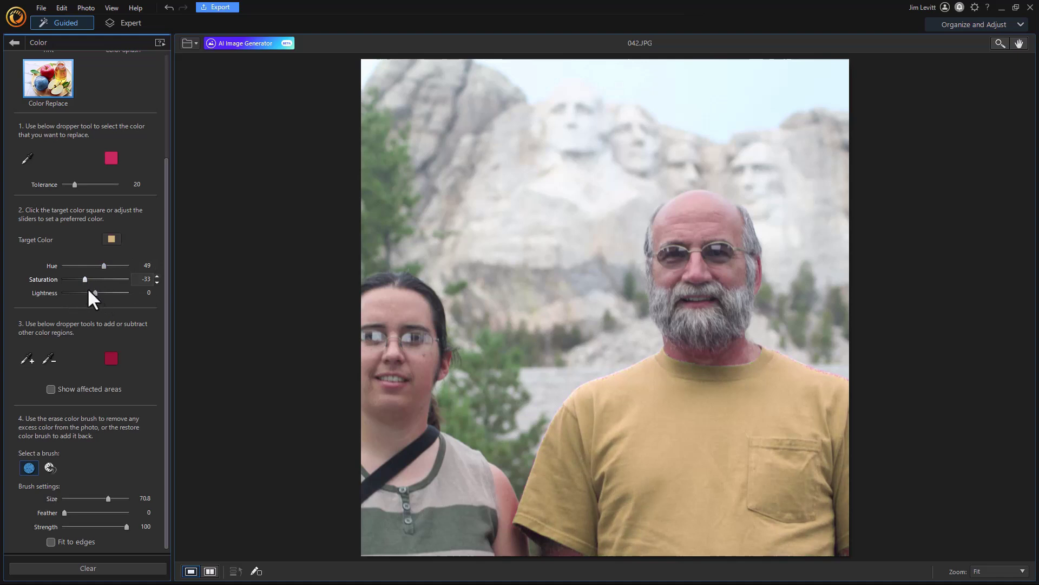
drag(95, 292, 96, 292)
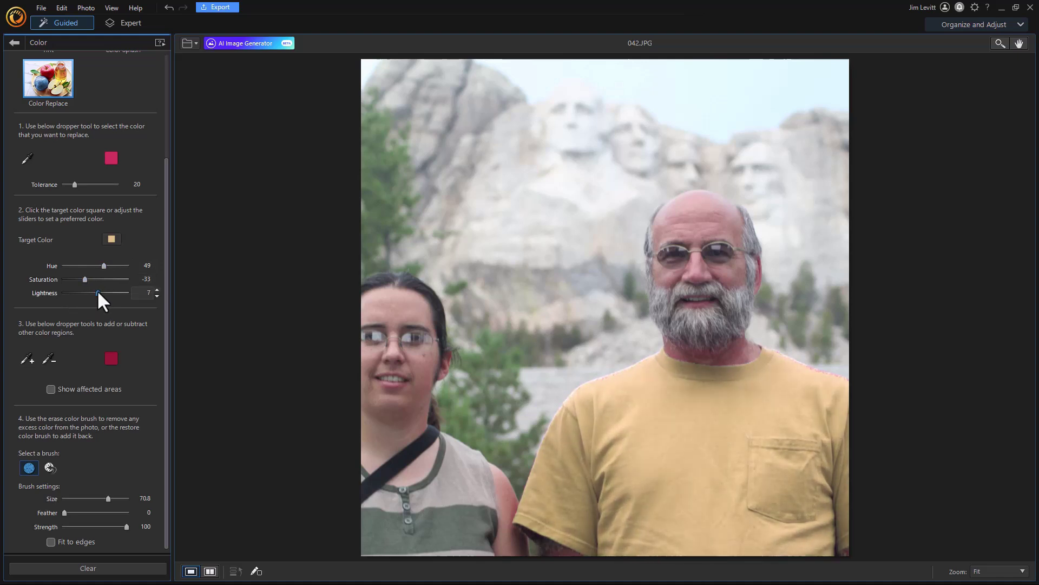
drag(96, 292, 94, 293)
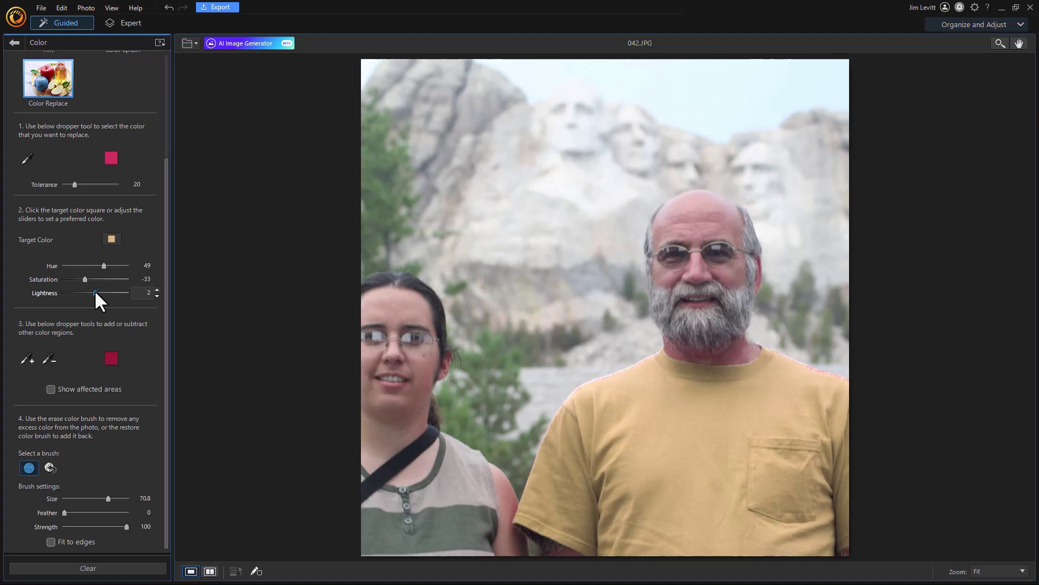
double_click(94, 292)
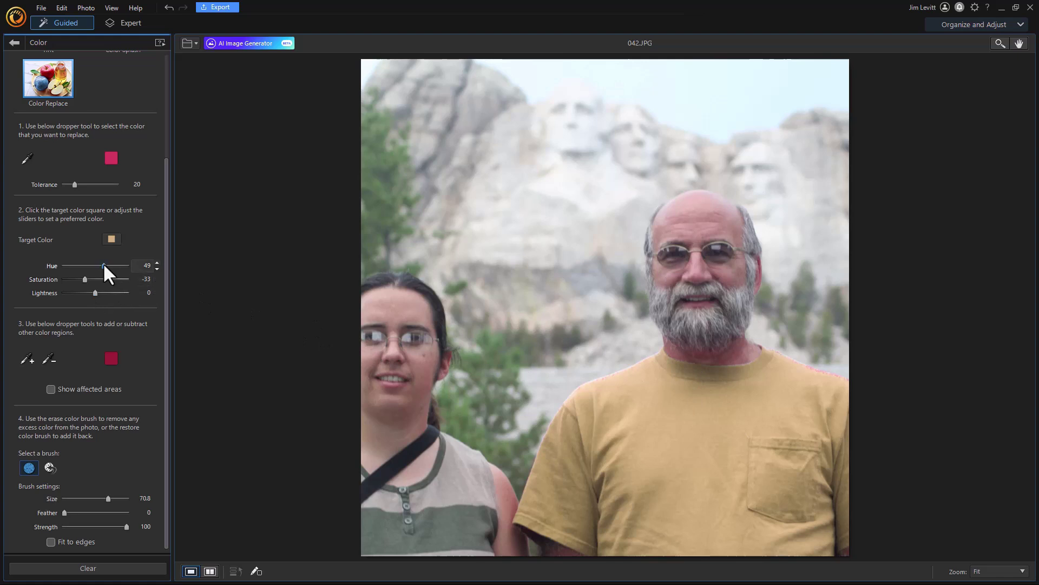
mouse_move(104, 265)
mouse_down()
mouse_move(55, 265)
mouse_move(103, 267)
mouse_up()
drag(85, 279, 77, 278)
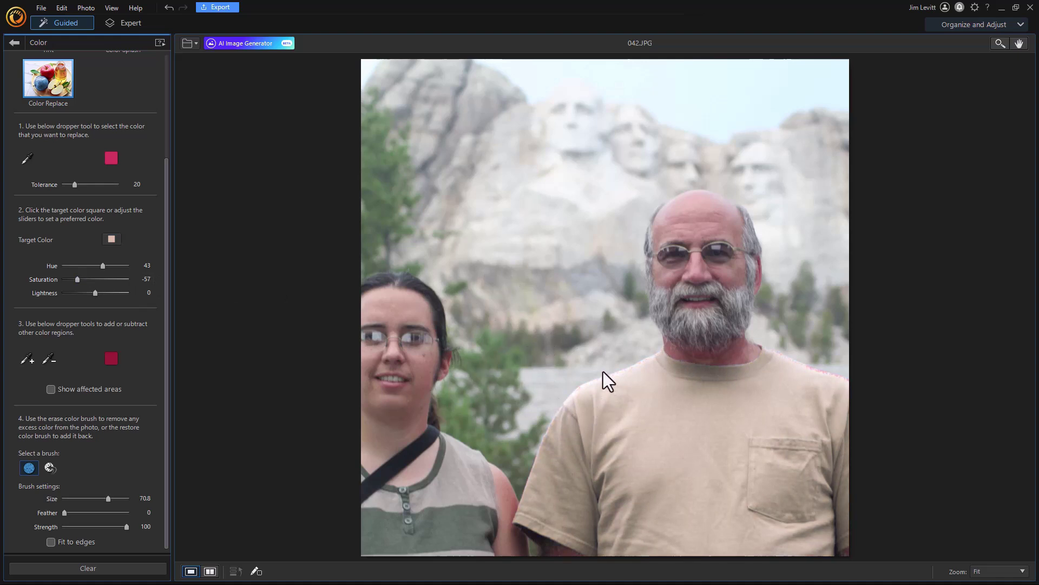
click(210, 571)
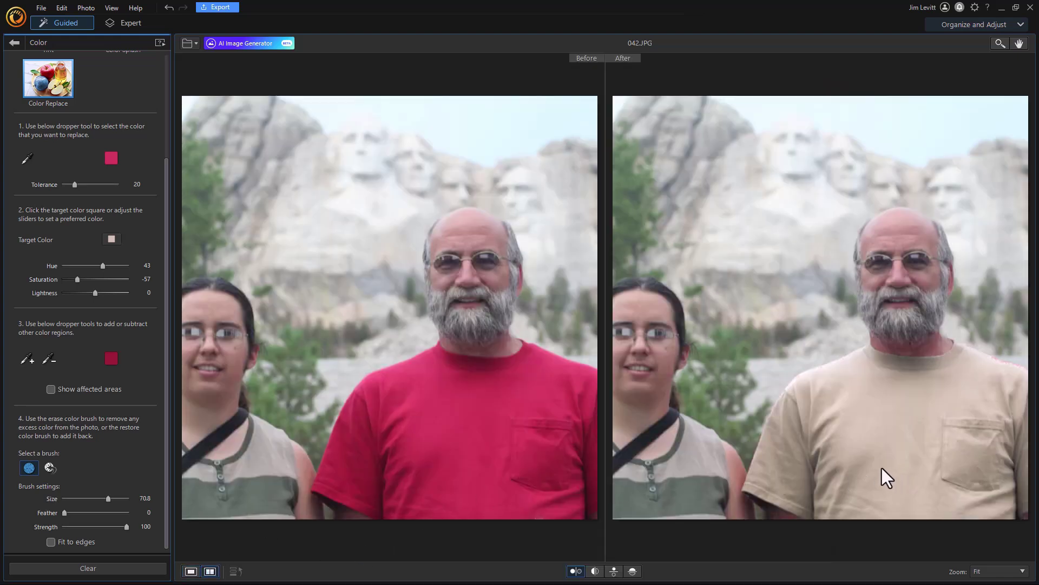